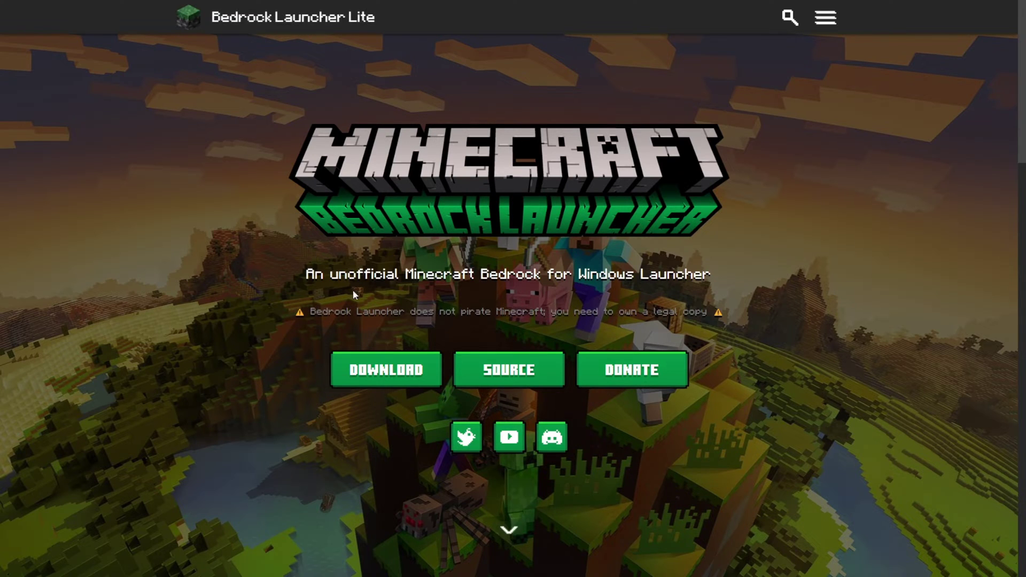
# - Download the Bedrock Launcher and extract BedrockLauncherSetup.exe into the Downloads folder
pyautogui.click(377, 371)
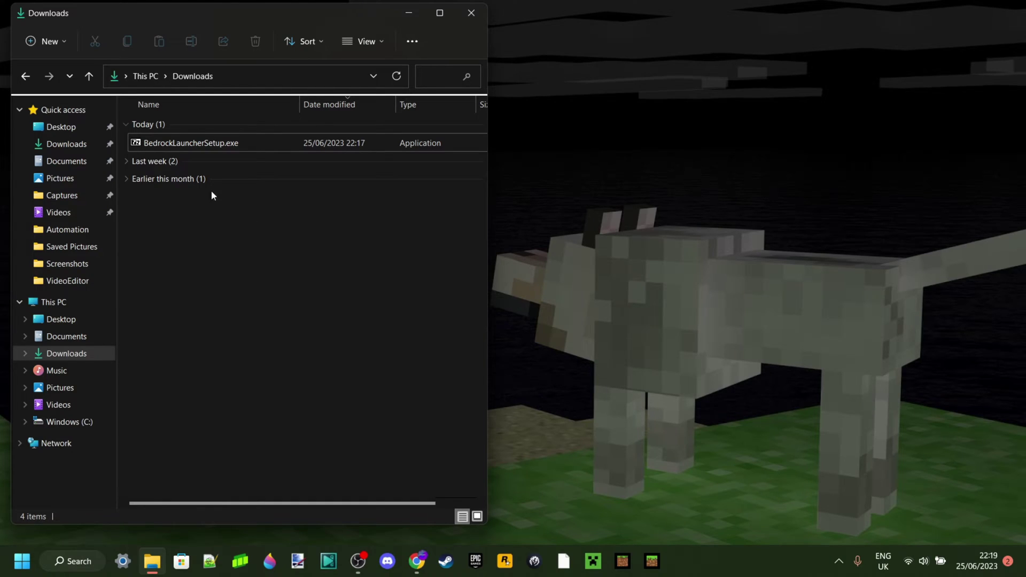
pyautogui.doubleClick(191, 144)
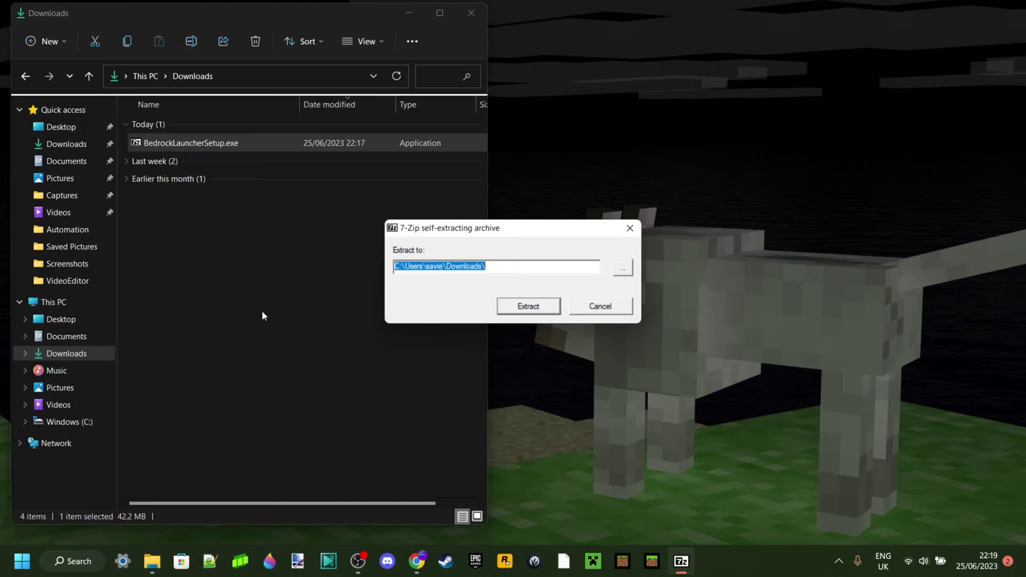
pyautogui.click(528, 308)
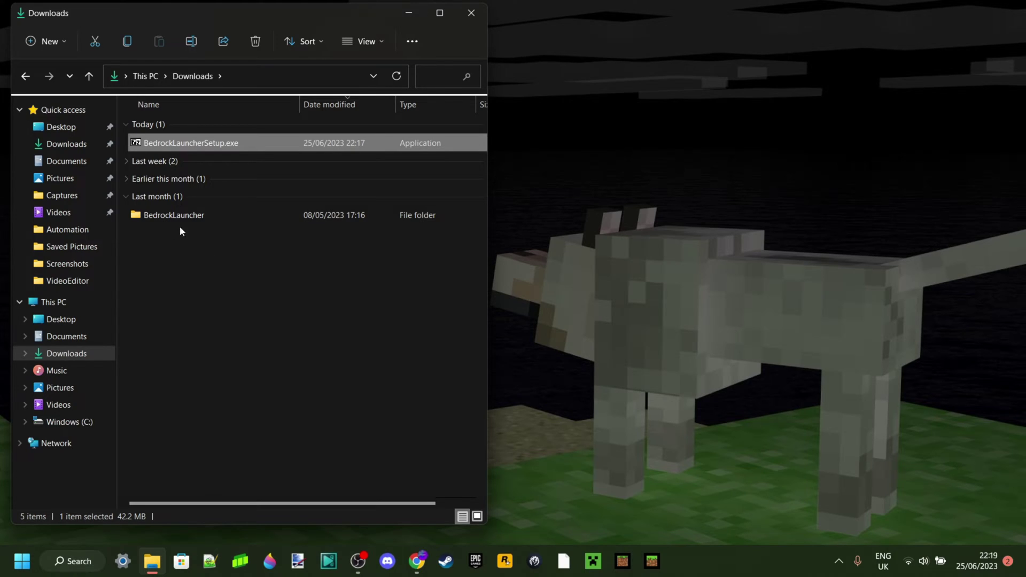
# - Run StartBedrockLauncher.exe from the extracted BedrockLauncher folder
pyautogui.click(203, 217)
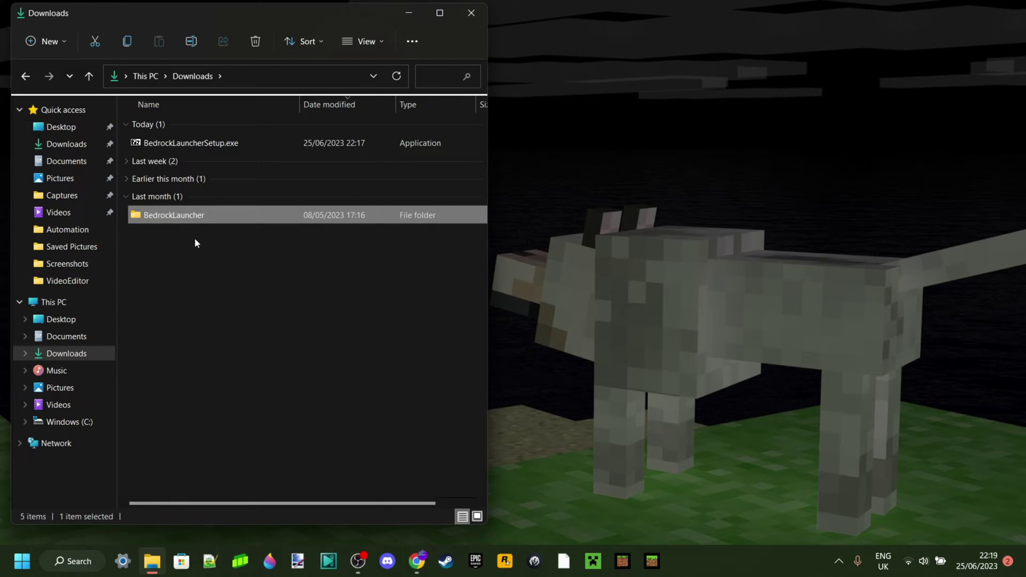
pyautogui.doubleClick(201, 219)
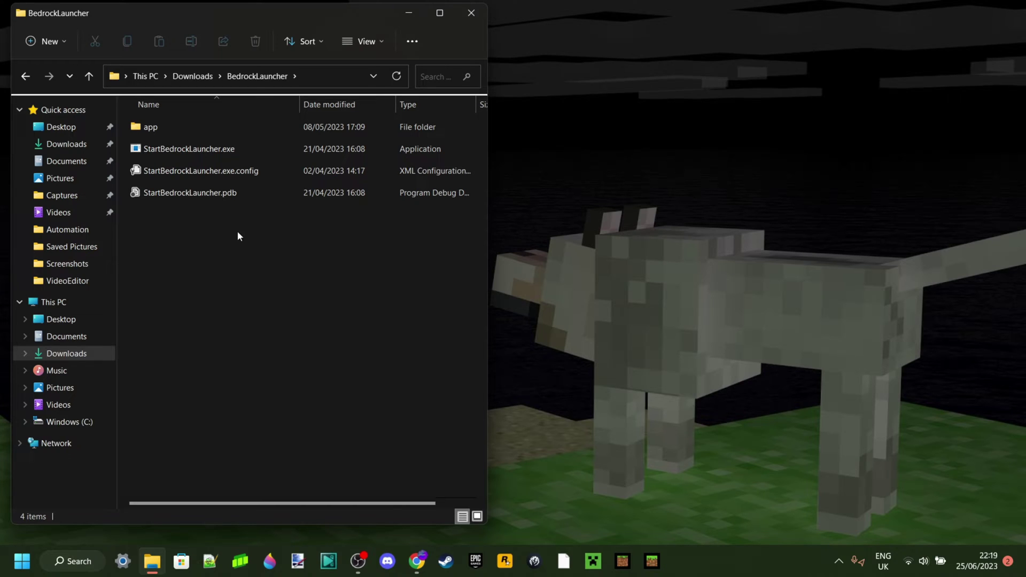
pyautogui.doubleClick(203, 152)
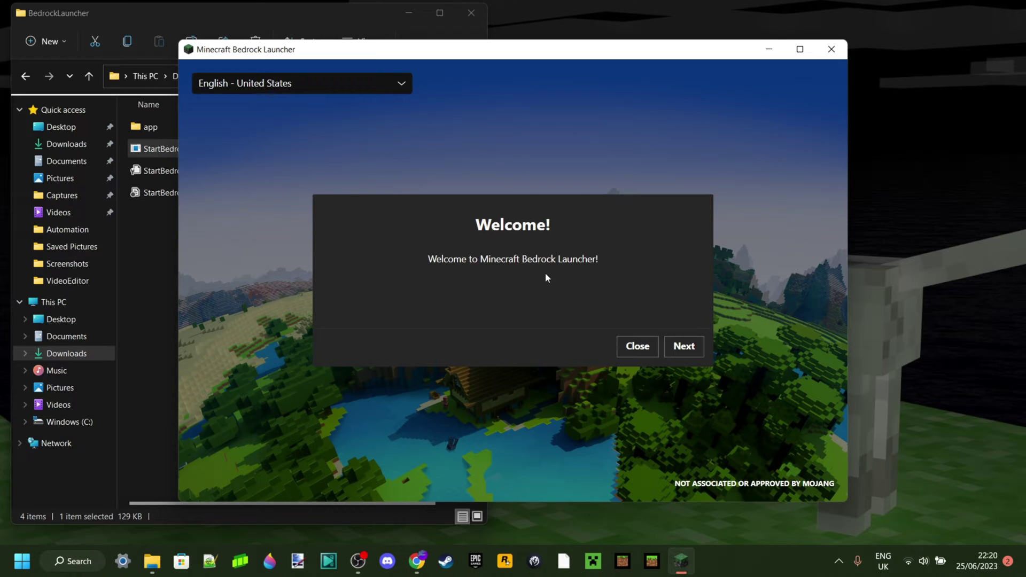
# - Complete the launcher's first-run setup with the fixed data folder, Default Account and save-data backup, and maximize its window
pyautogui.click(692, 353)
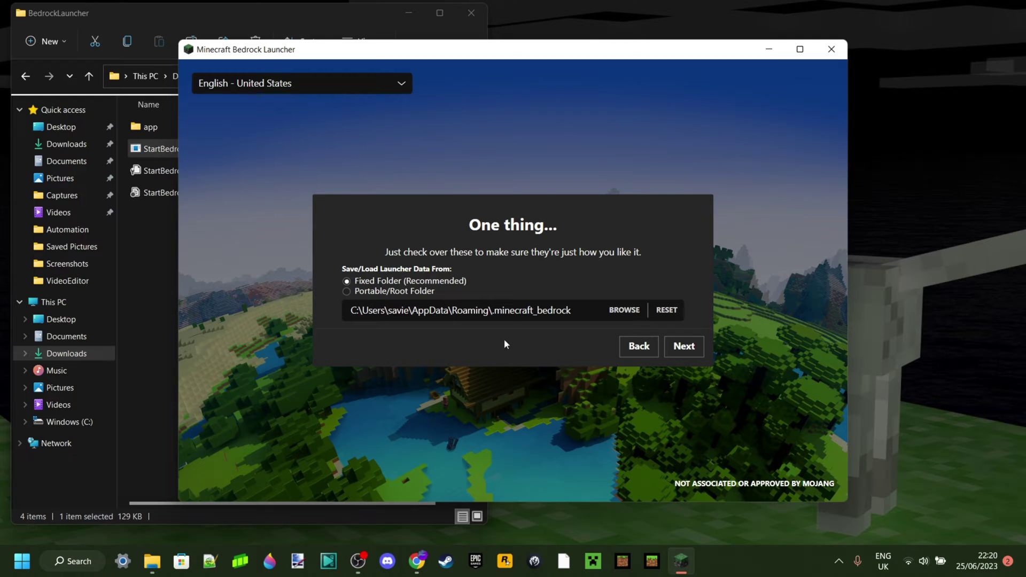
pyautogui.click(685, 348)
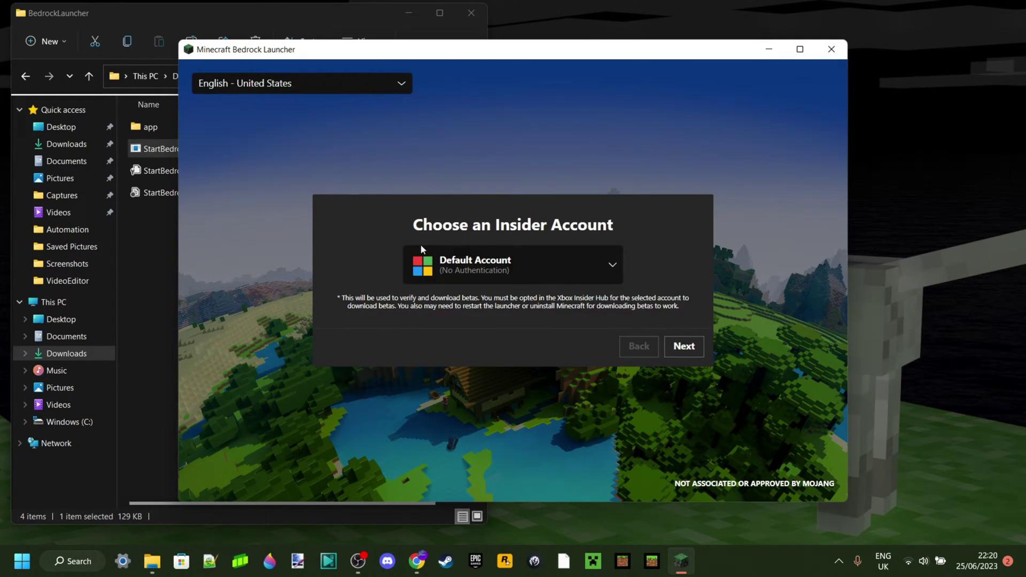
pyautogui.press('Return')
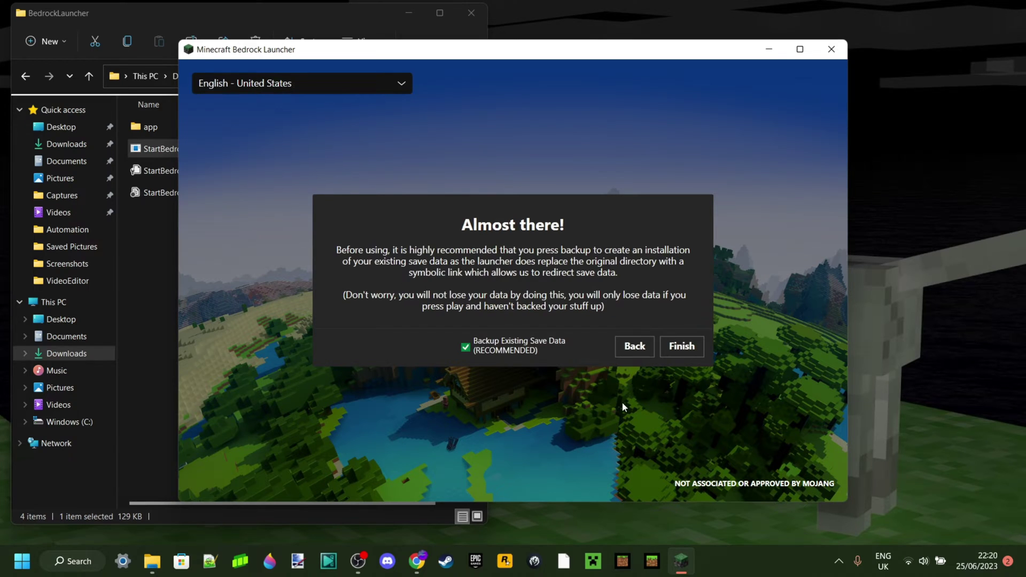
pyautogui.click(683, 346)
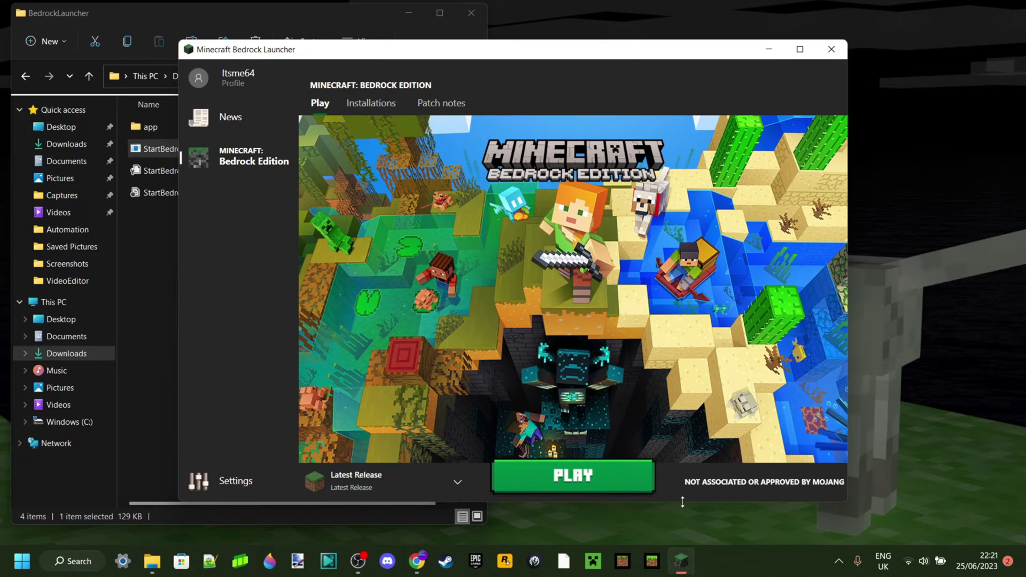
pyautogui.click(796, 49)
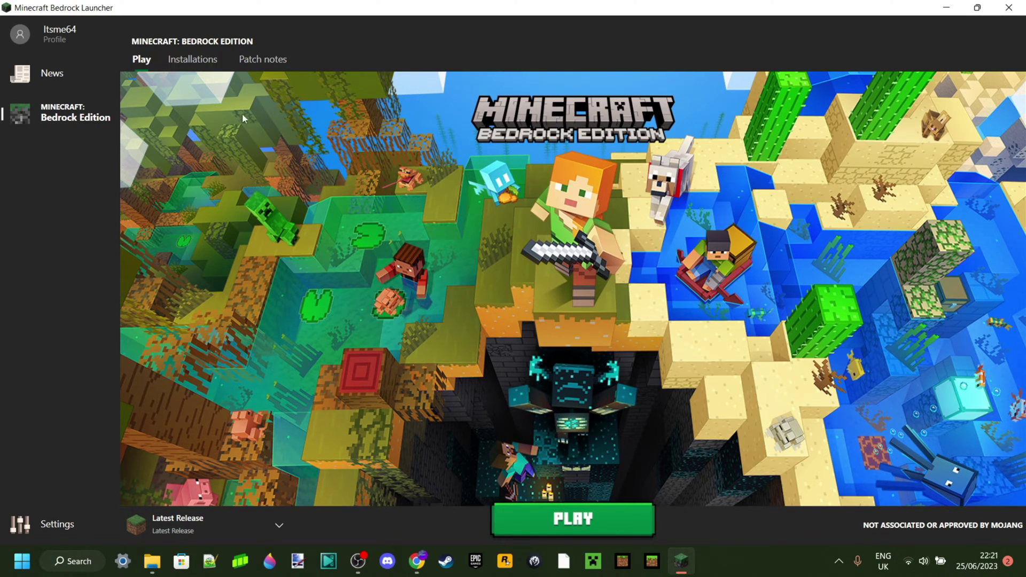
# - Start a new Bedrock Edition installation and name it Zephyr
pyautogui.click(202, 64)
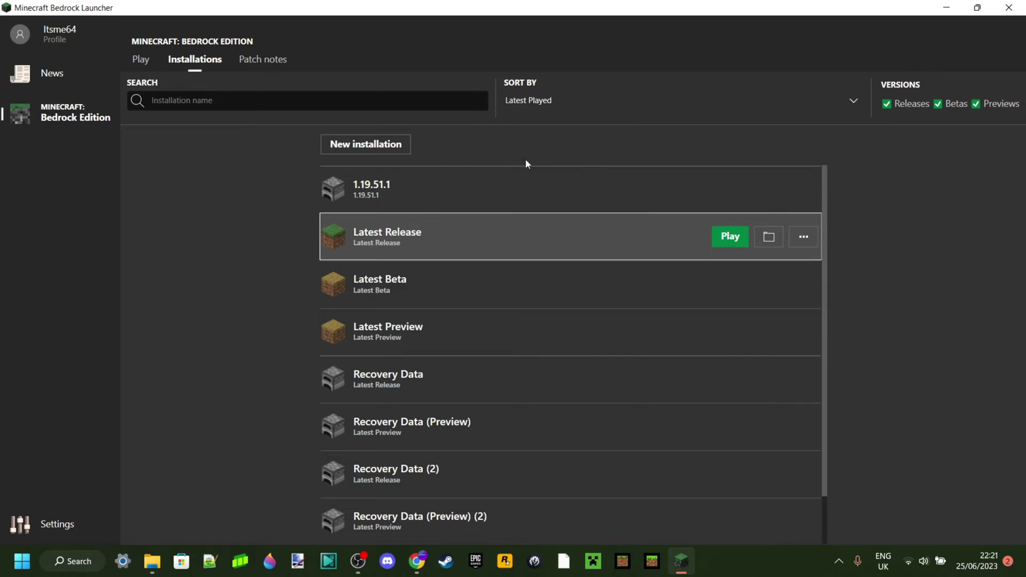
pyautogui.click(396, 151)
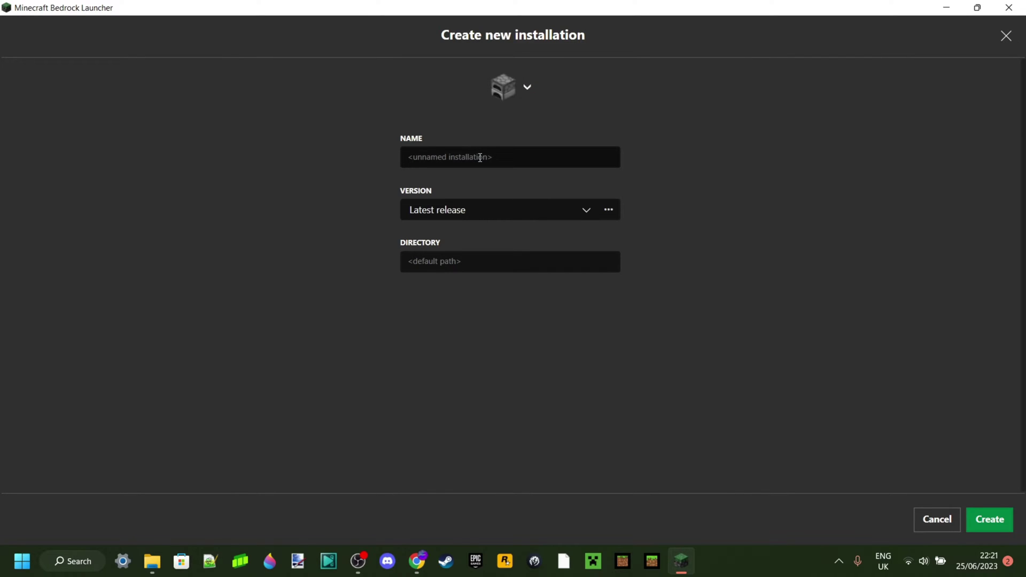
pyautogui.click(504, 163)
pyautogui.write('Zephyr')
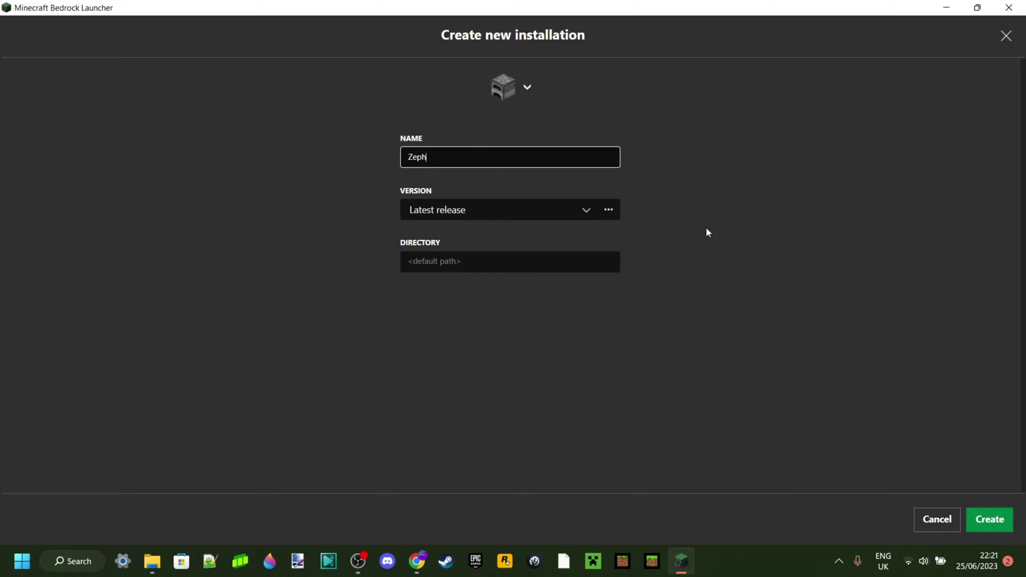
pyautogui.click(707, 228)
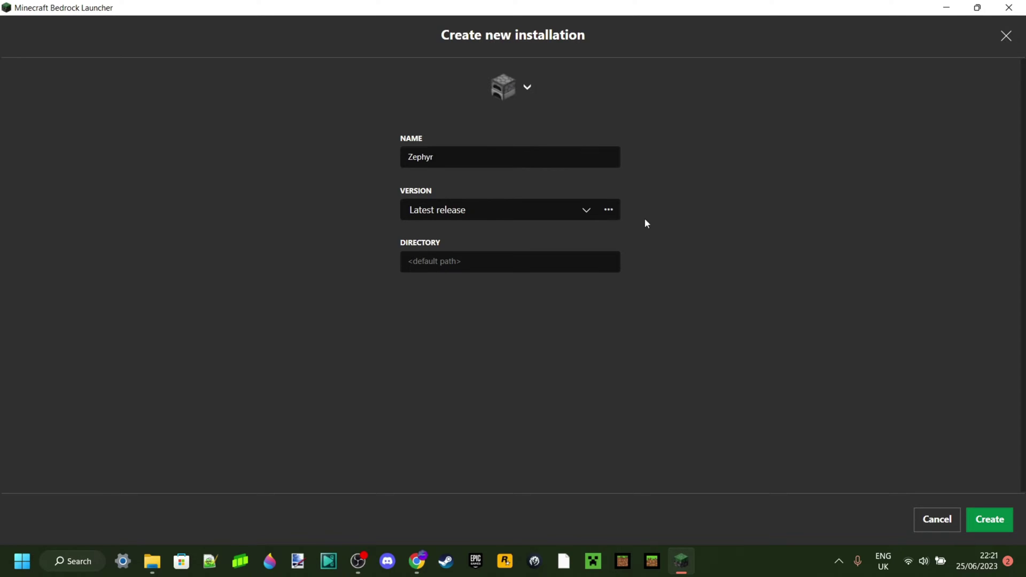
# - Set the new installation's version to 1.19.70.2
pyautogui.click(588, 214)
pyautogui.scroll(-5, 544, 267)
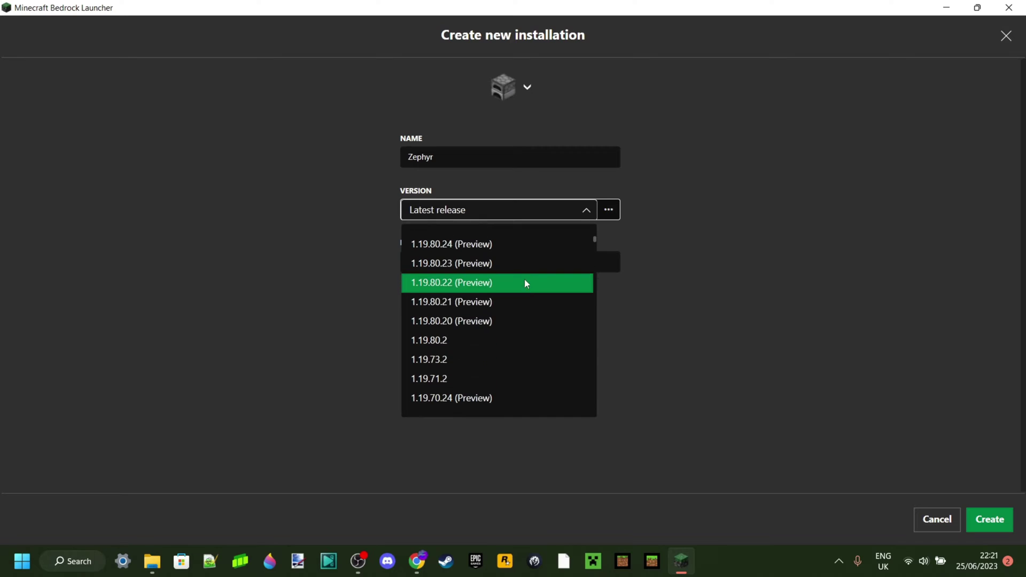
pyautogui.scroll(-4, 505, 351)
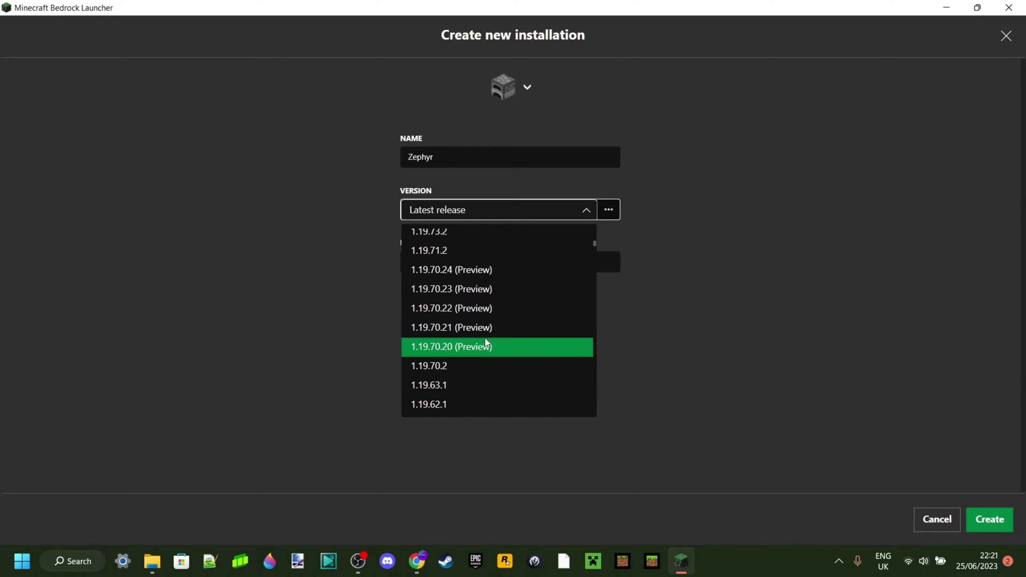
pyautogui.scroll(-1, 486, 342)
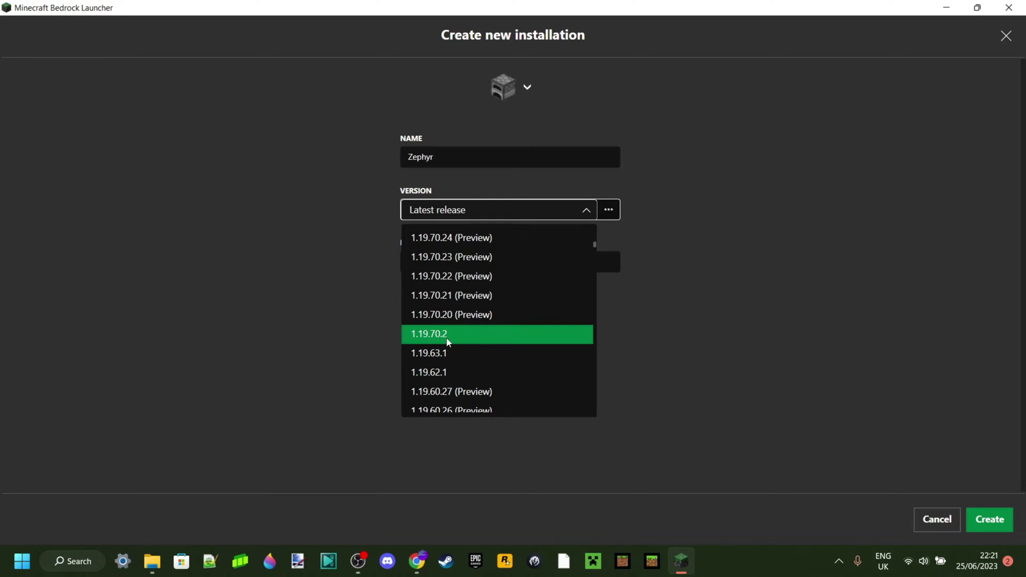
pyautogui.click(447, 337)
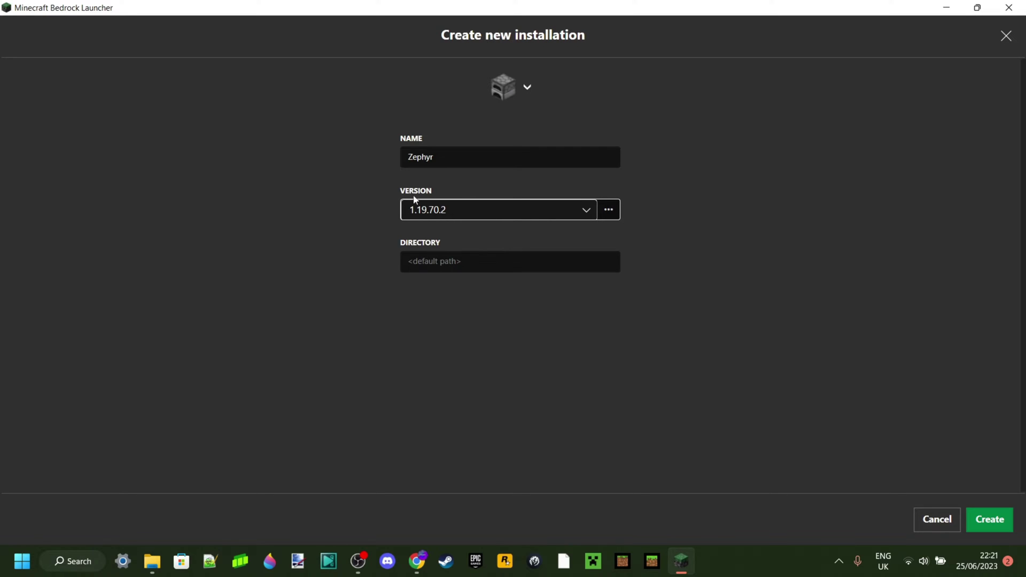
pyautogui.click(437, 214)
pyautogui.scroll(3, 473, 321)
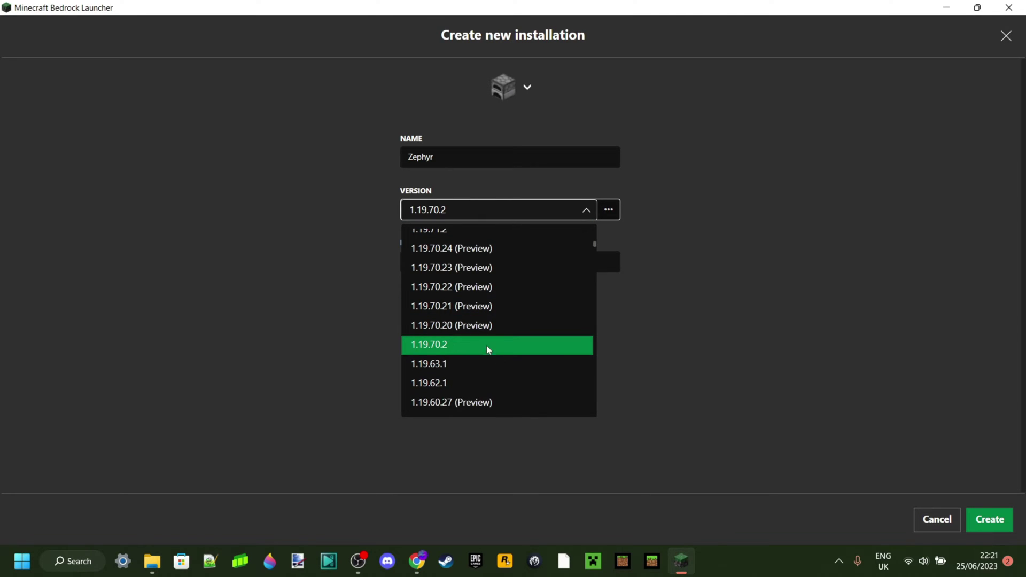
pyautogui.scroll(3, 505, 347)
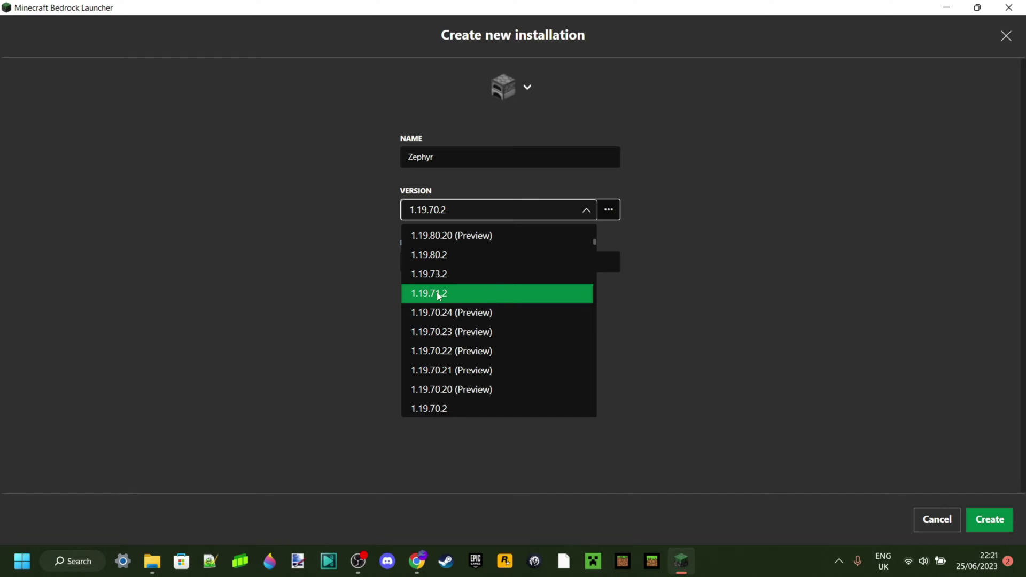
pyautogui.click(665, 295)
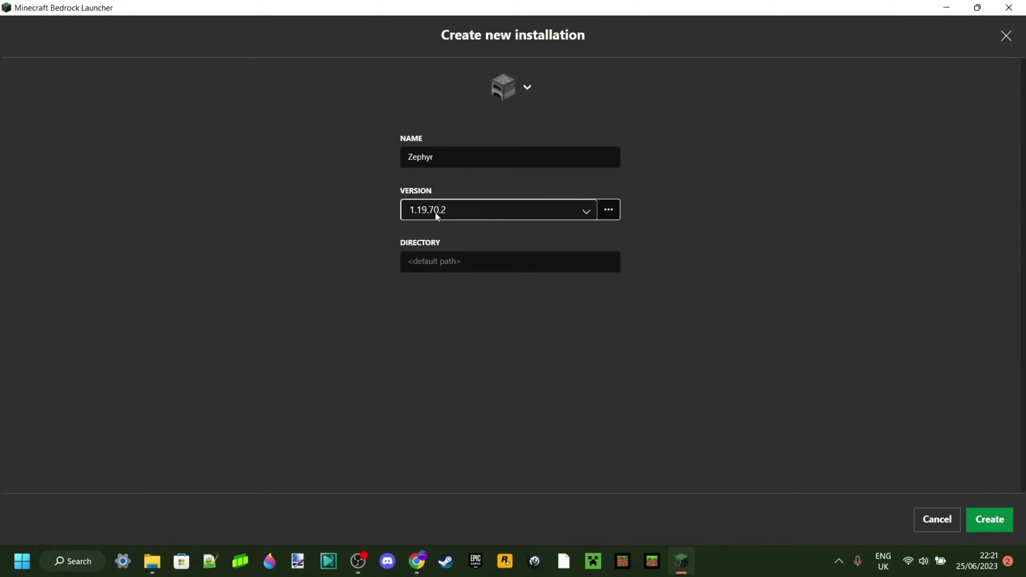
# - Create the installation and choose Zephyr as the installation to play
pyautogui.click(999, 527)
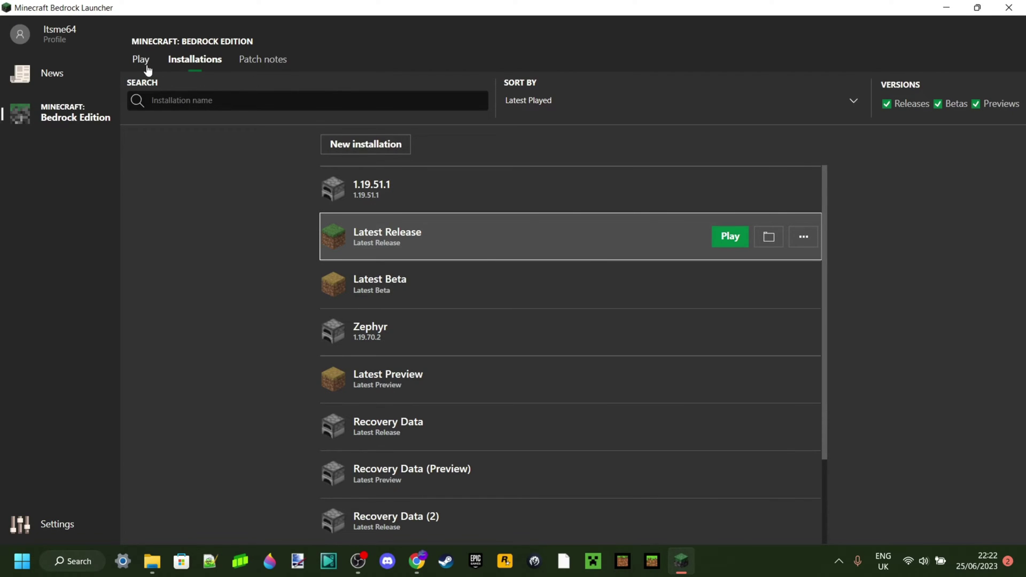
pyautogui.click(141, 59)
pyautogui.click(262, 526)
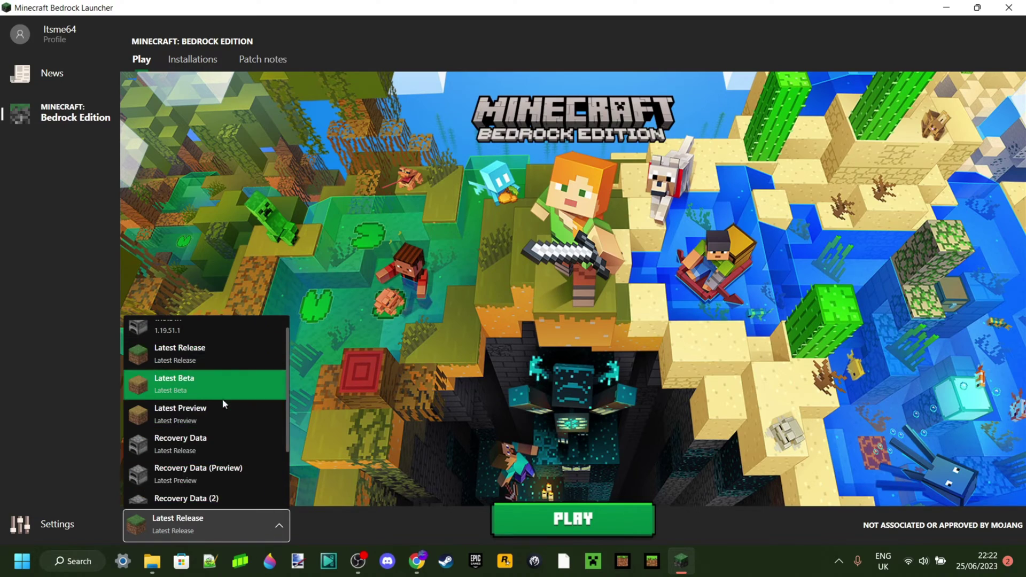
pyautogui.scroll(-3, 214, 395)
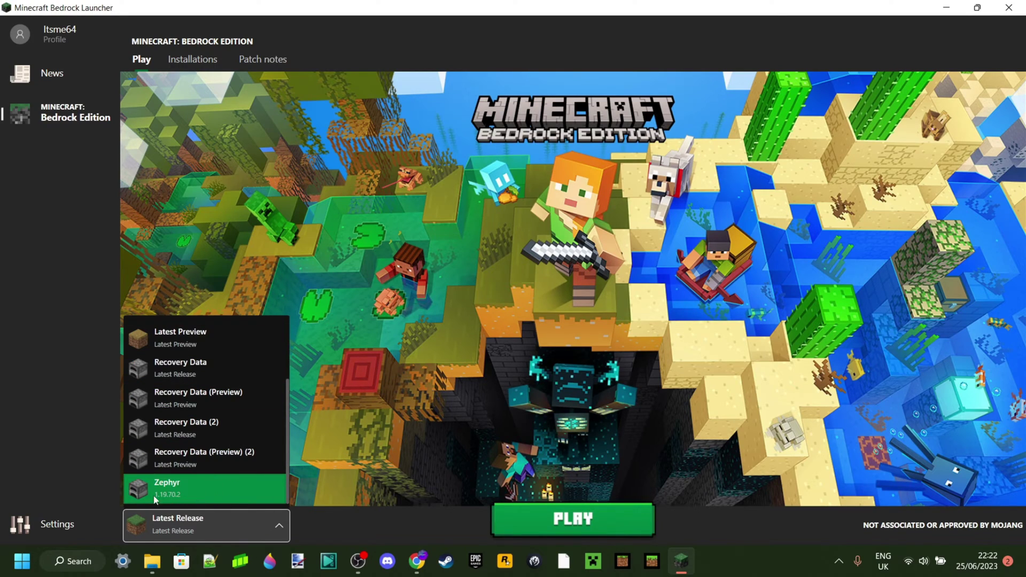
pyautogui.click(184, 490)
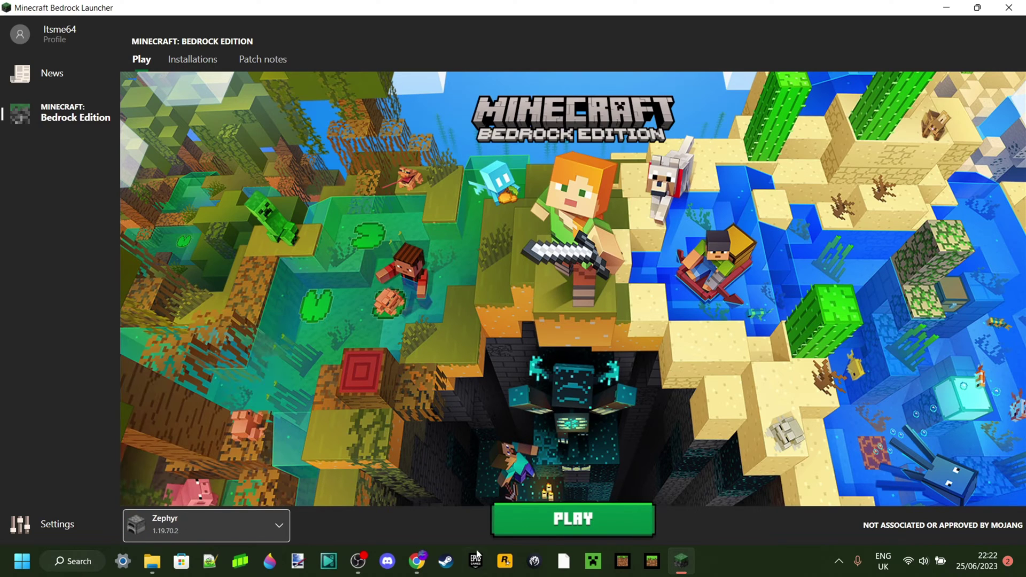
# - Launch the game in a maximized window and start signing in with a Microsoft account
pyautogui.click(536, 523)
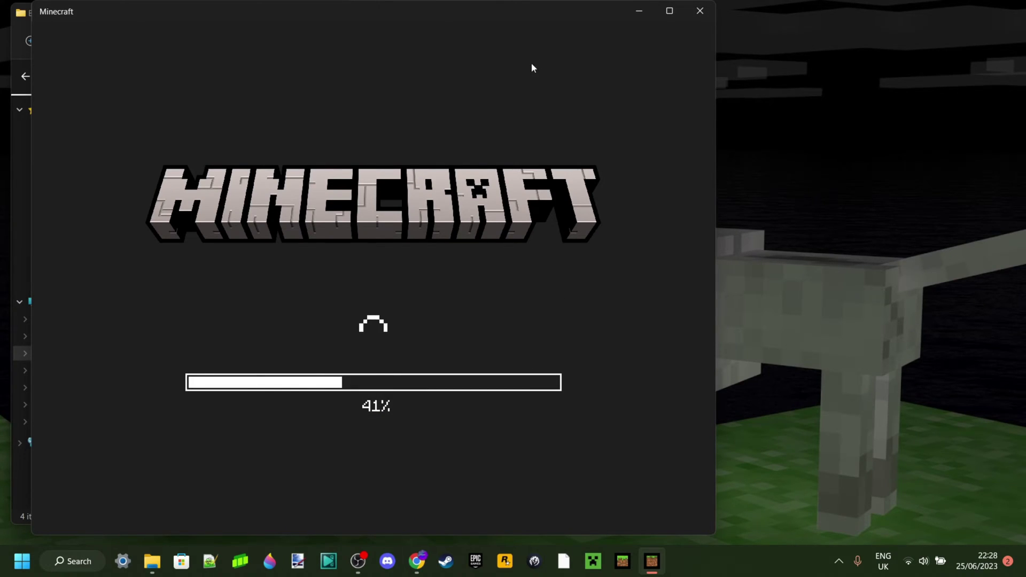
pyautogui.click(666, 15)
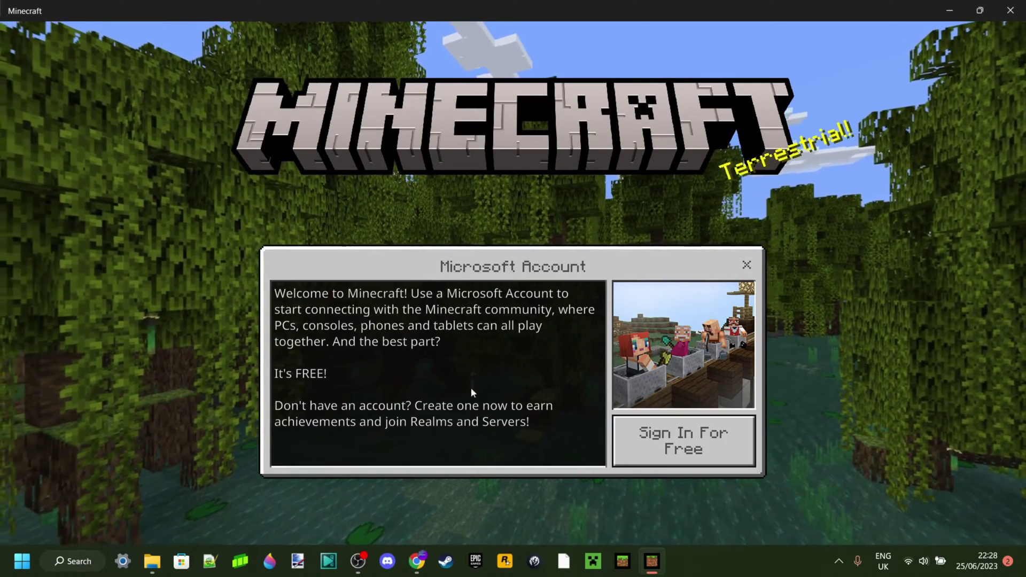
pyautogui.click(686, 451)
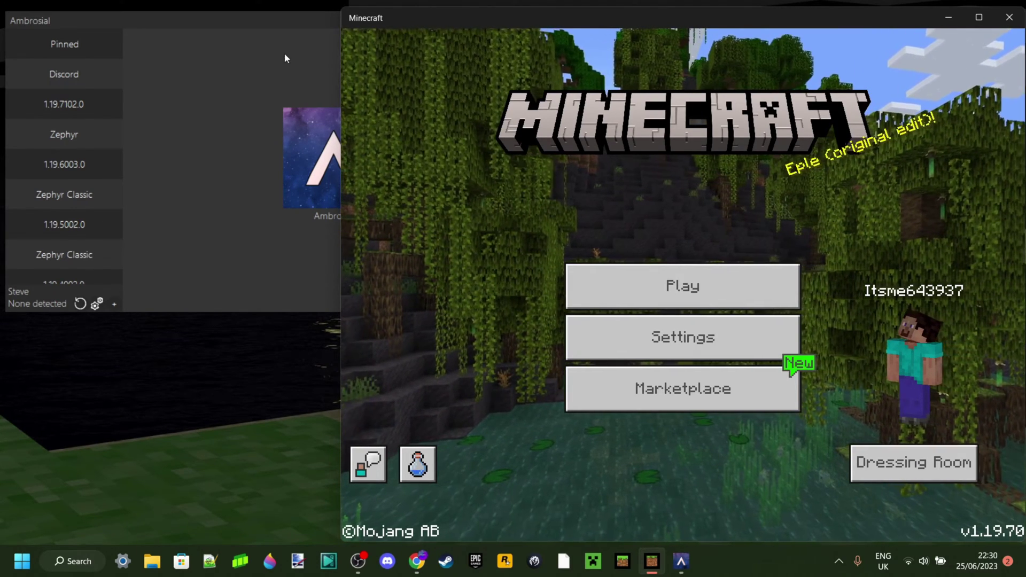
# - Switch to Ambrosial, launch the Zephyr client into the running game, and return to Minecraft in a maximized window
pyautogui.click(289, 27)
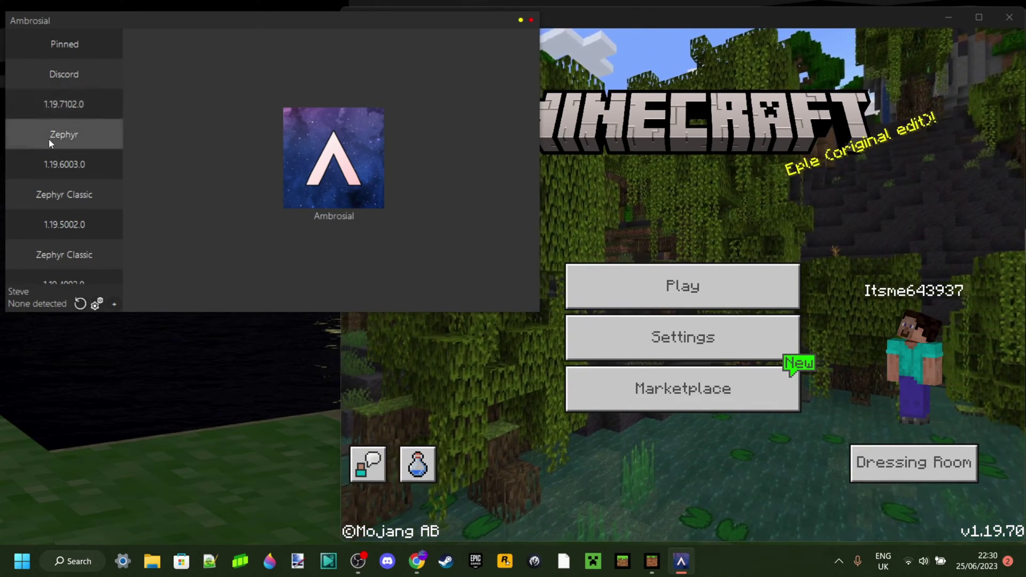
pyautogui.click(73, 134)
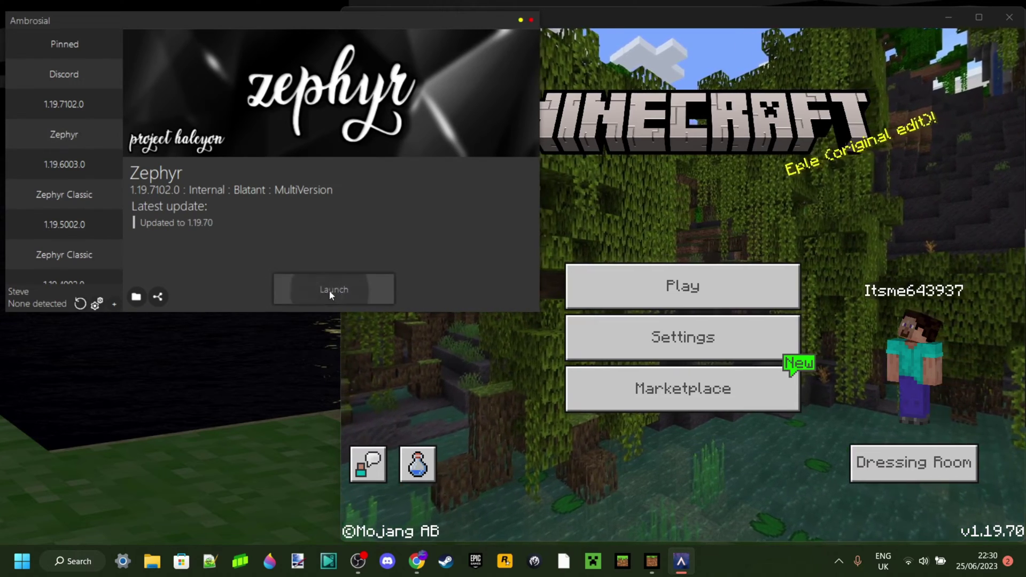
pyautogui.click(330, 291)
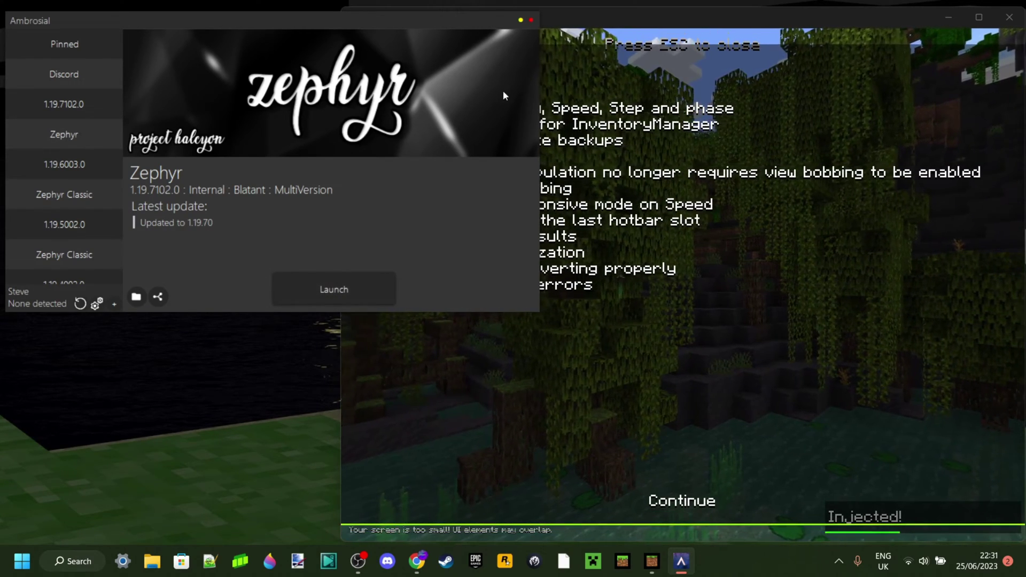
pyautogui.click(520, 20)
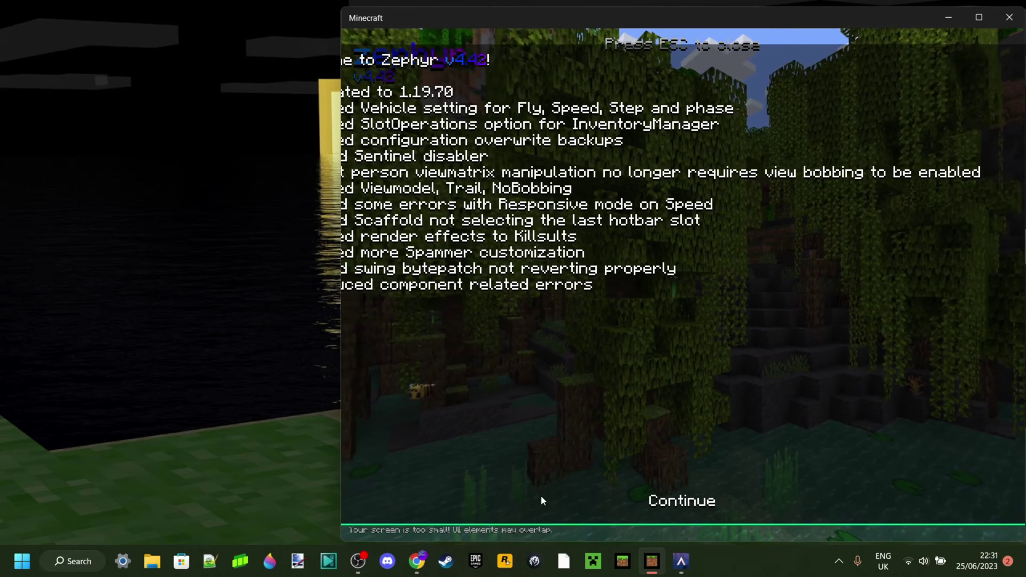
pyautogui.moveTo(689, 564)
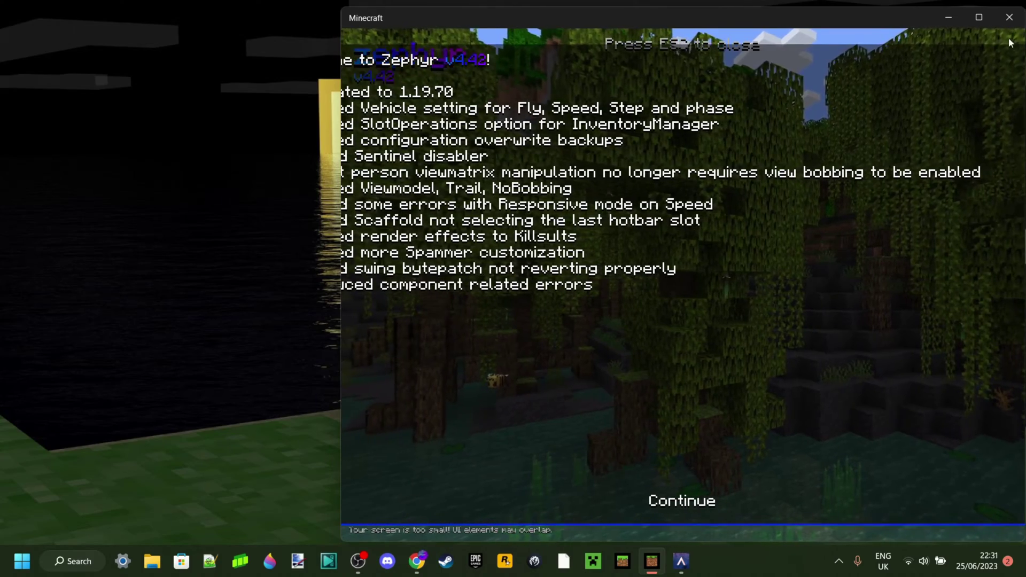
pyautogui.click(980, 21)
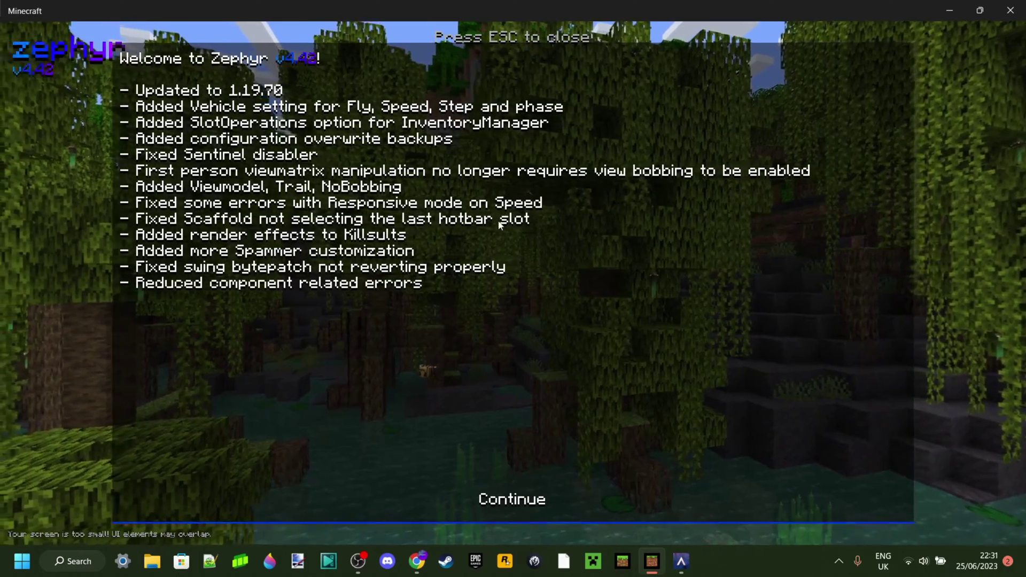
# - Dismiss the Zephyr welcome changelog and open Minecraft's Play screen
pyautogui.press('Escape')
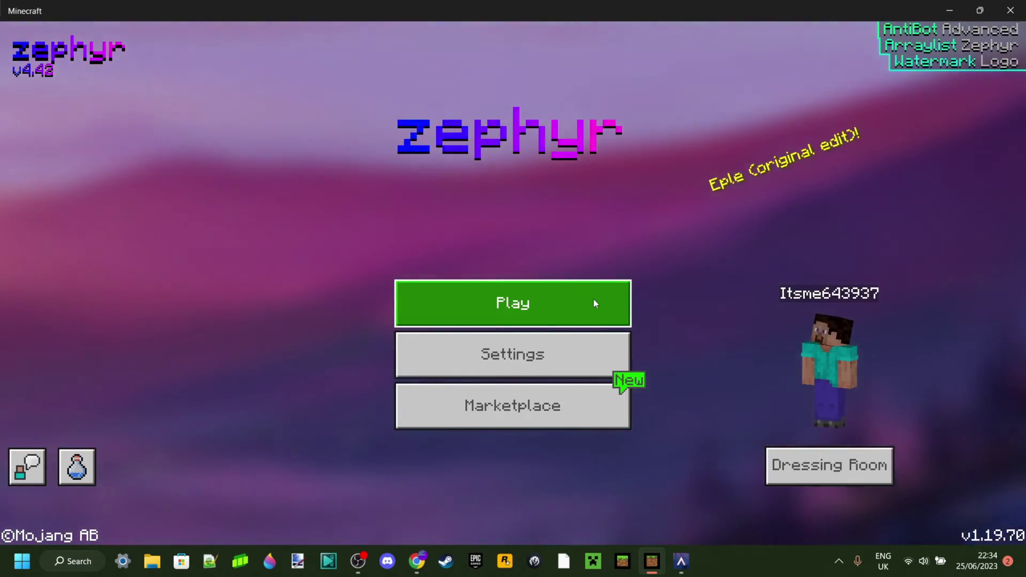
pyautogui.click(595, 303)
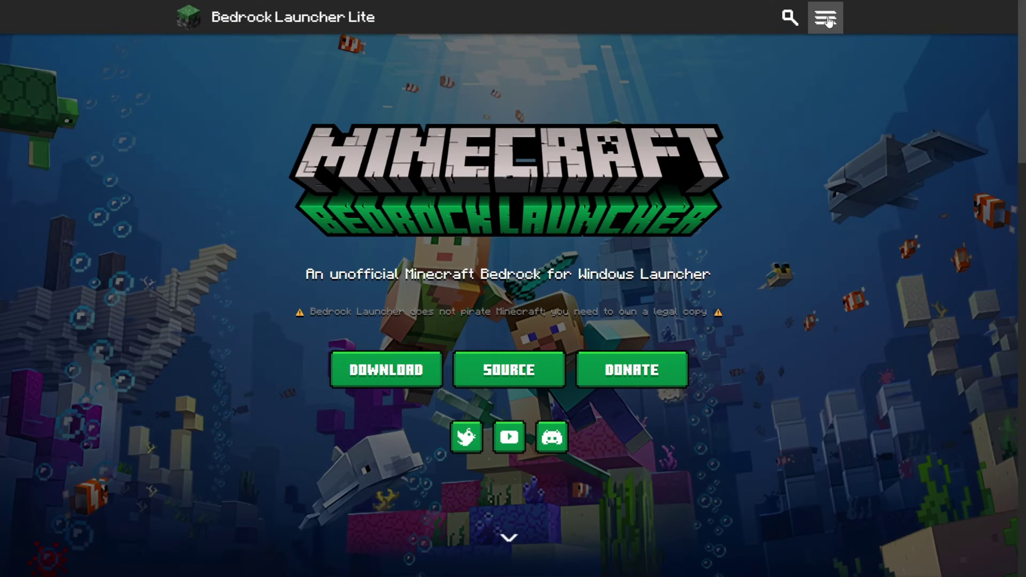
# - Switch to the Bedrock Launcher website in the browser and open its Versions FAQ page
pyautogui.click(828, 20)
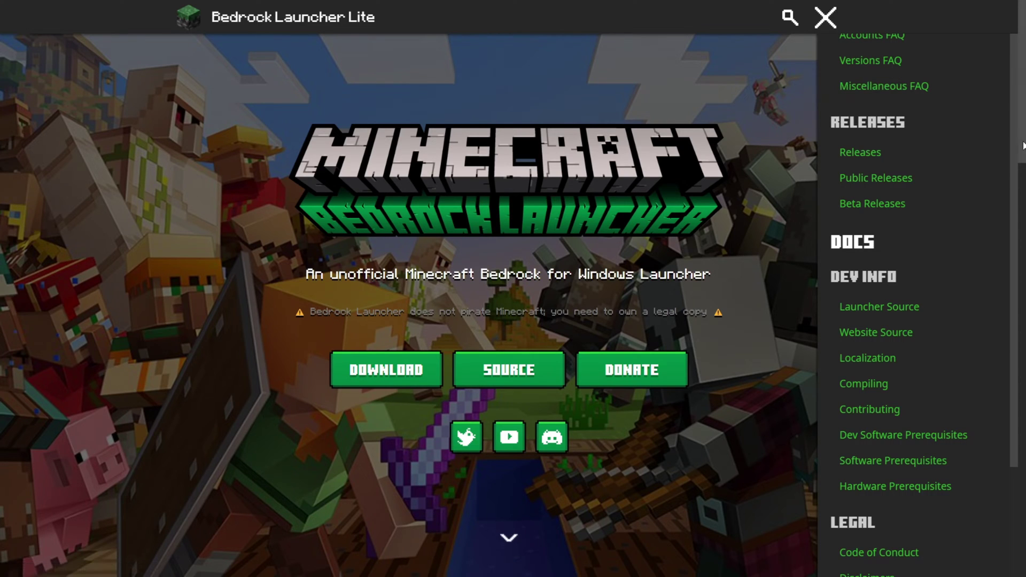
pyautogui.press('Escape')
pyautogui.click(828, 19)
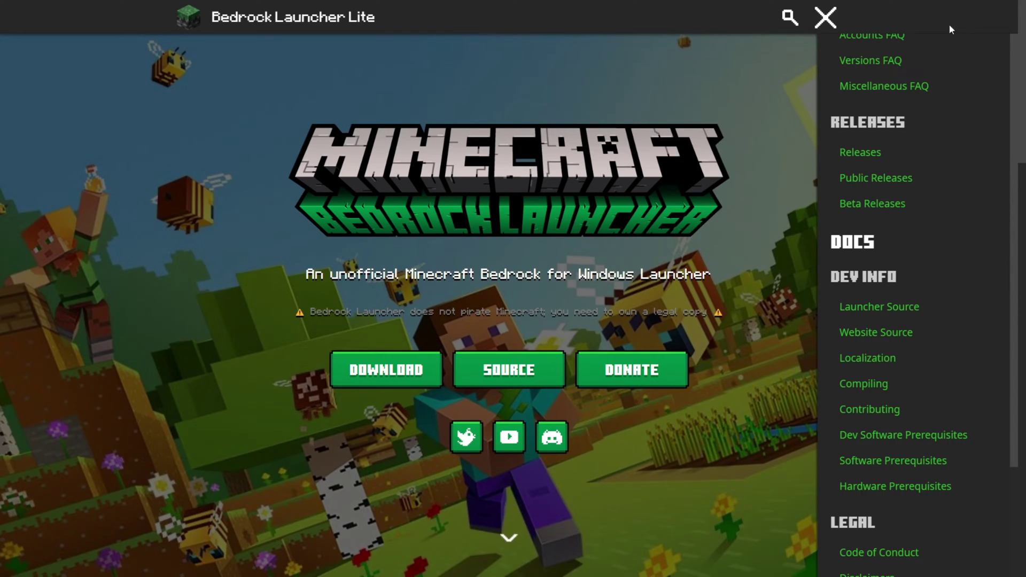
pyautogui.click(909, 61)
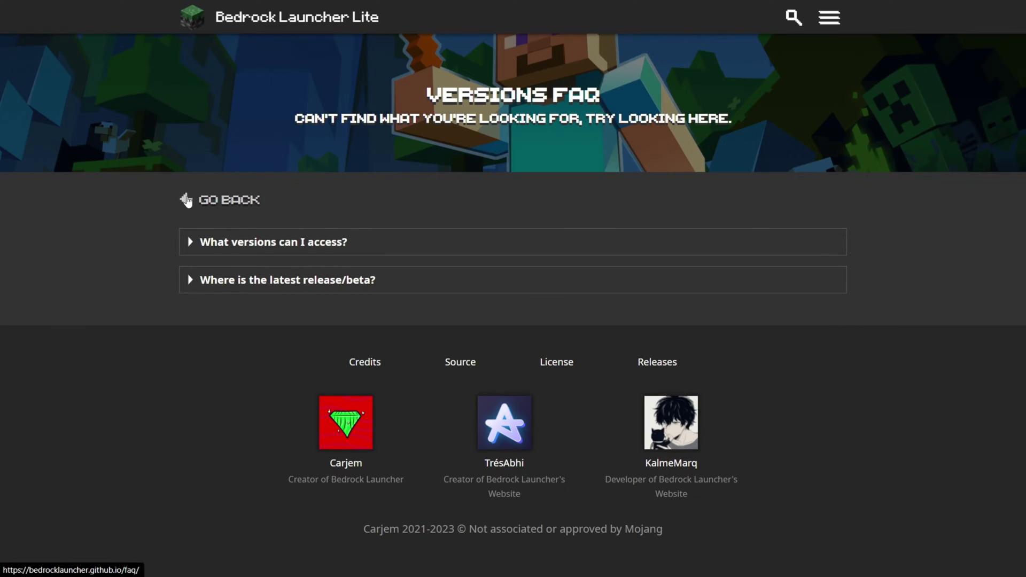
# - Open the Your Data section of the FAQ and read the full answer to "Why did my worlds disappear?", then collapse it
pyautogui.click(186, 201)
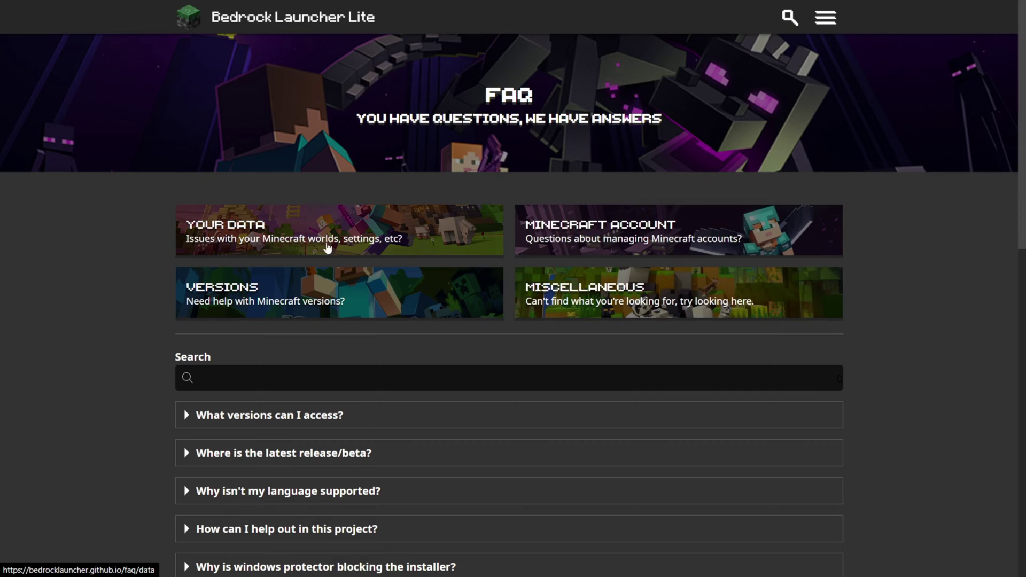
pyautogui.click(358, 245)
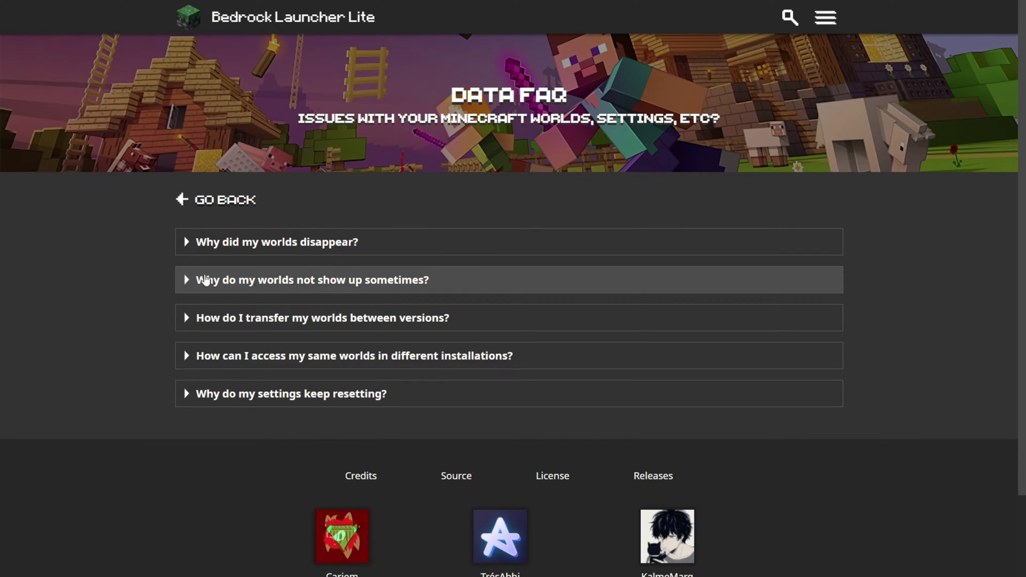
pyautogui.click(180, 236)
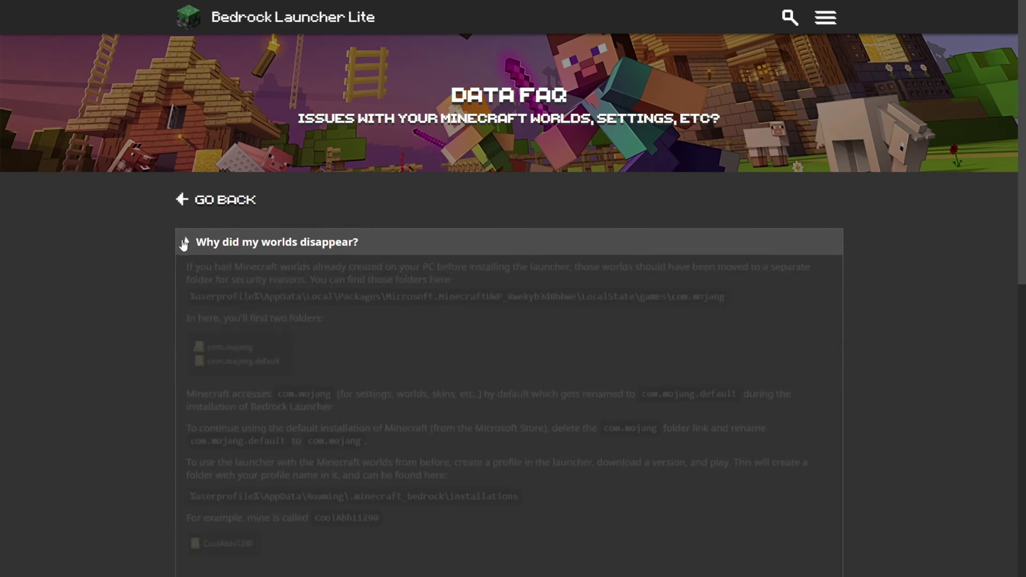
pyautogui.scroll(-3, 299, 299)
pyautogui.scroll(-5, 309, 297)
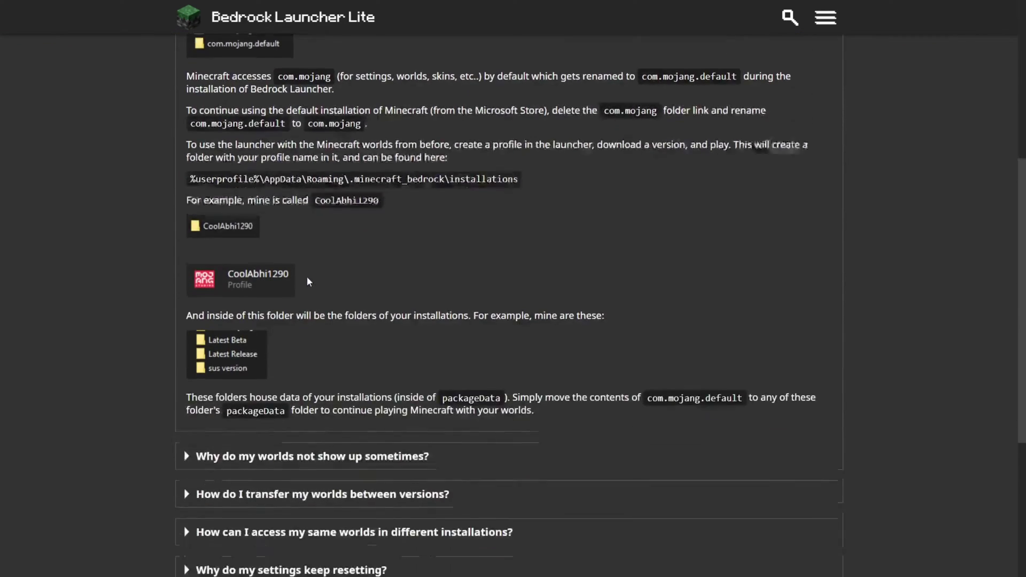
pyautogui.scroll(7, 345, 346)
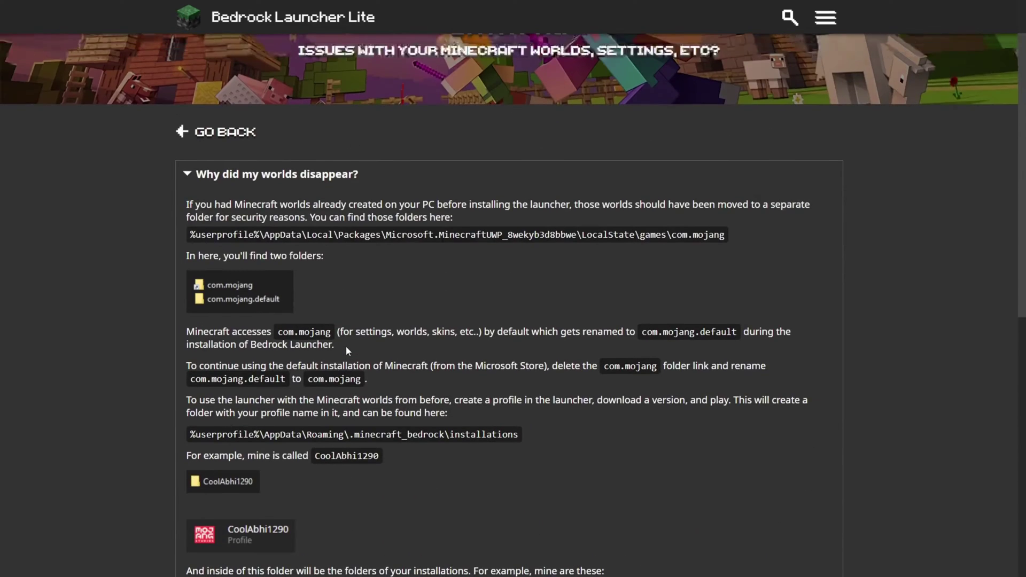
pyautogui.click(188, 184)
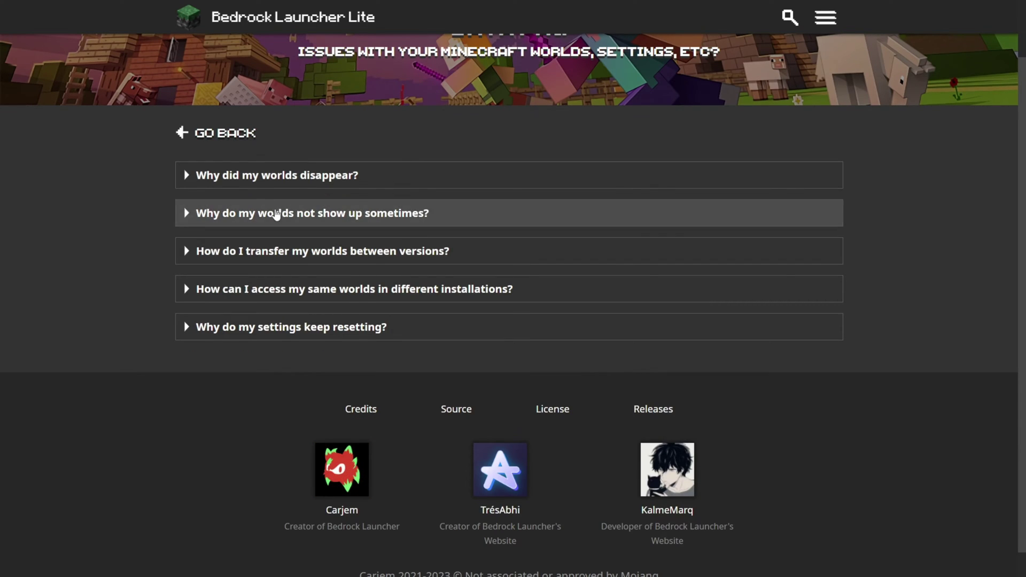